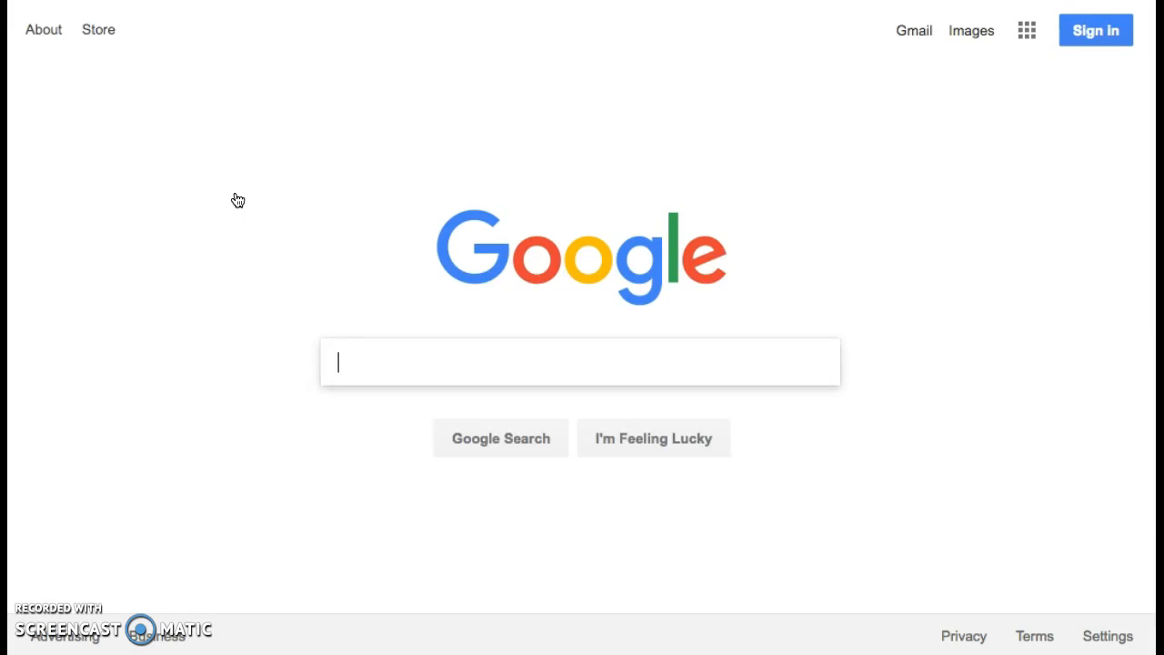
Start signing in to Google and choose to use another account.
click(485, 272)
click(1098, 33)
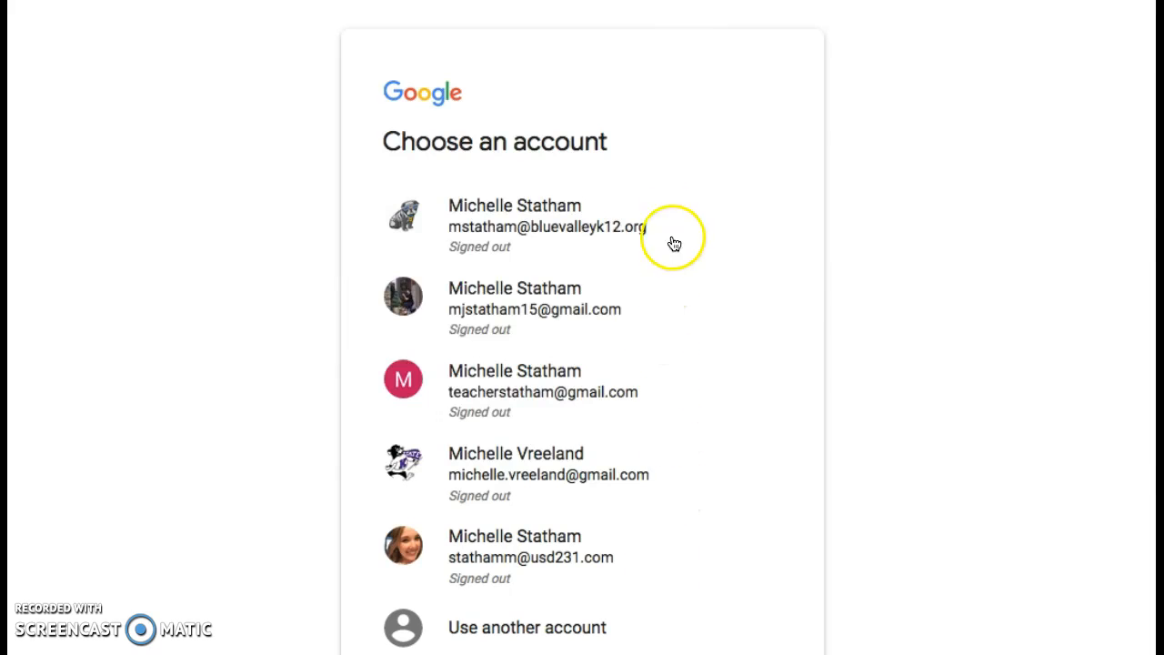
scroll(679, 573, down, 3)
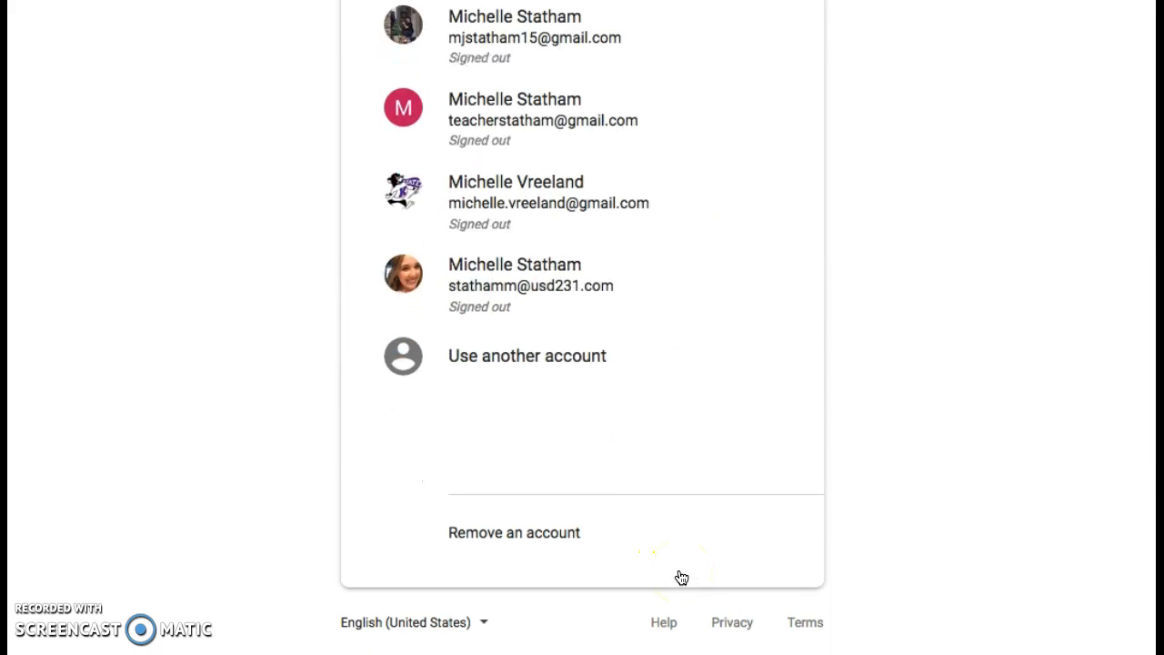
click(526, 364)
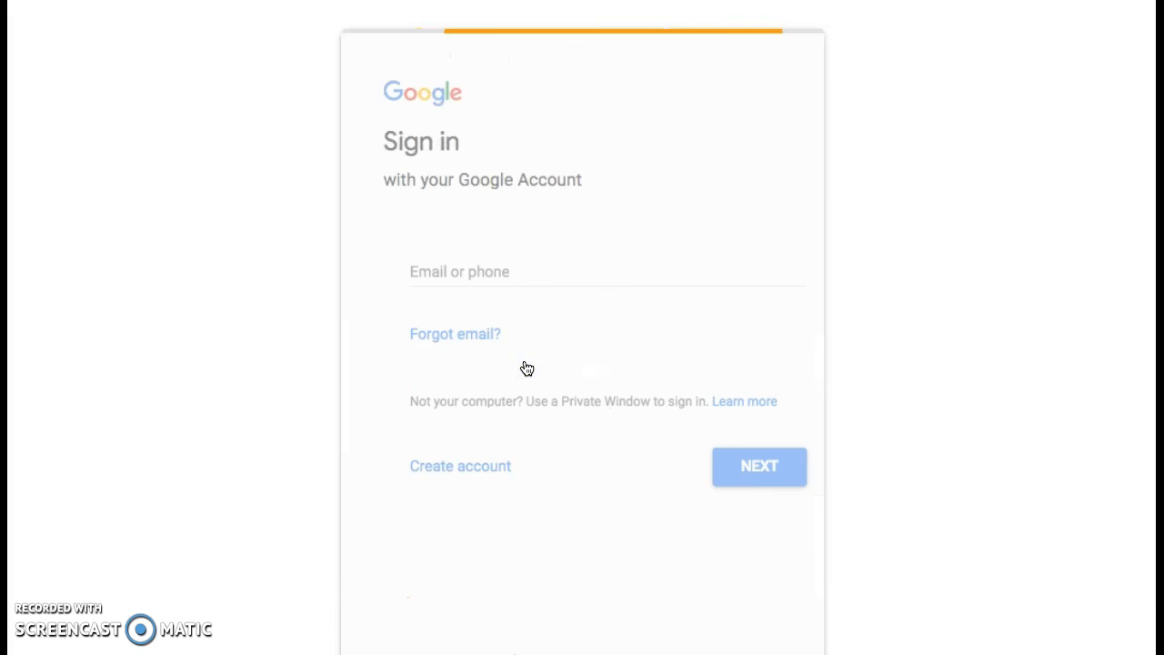
Enter the account's email address and submit the password to finish signing in.
click(476, 291)
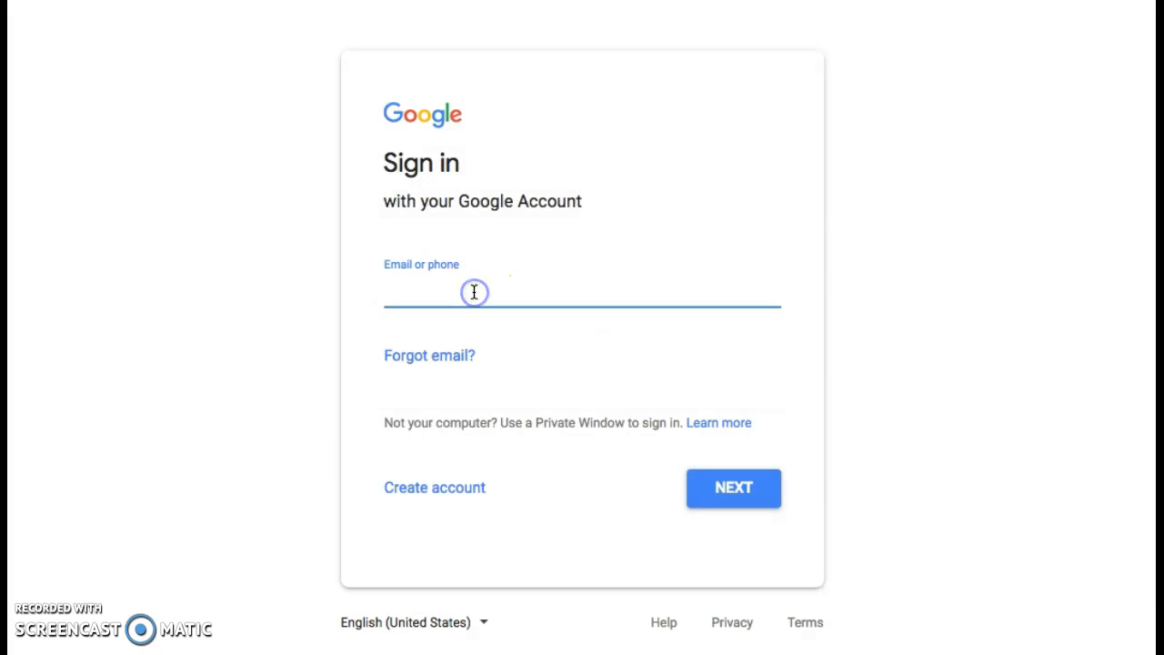
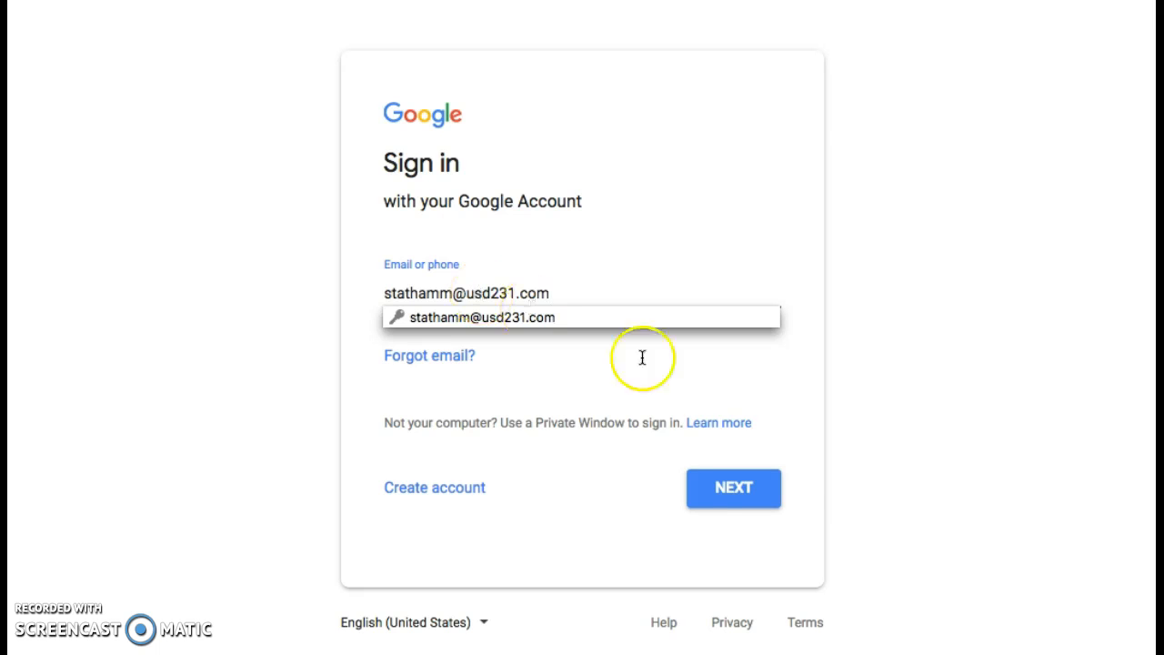
click(738, 489)
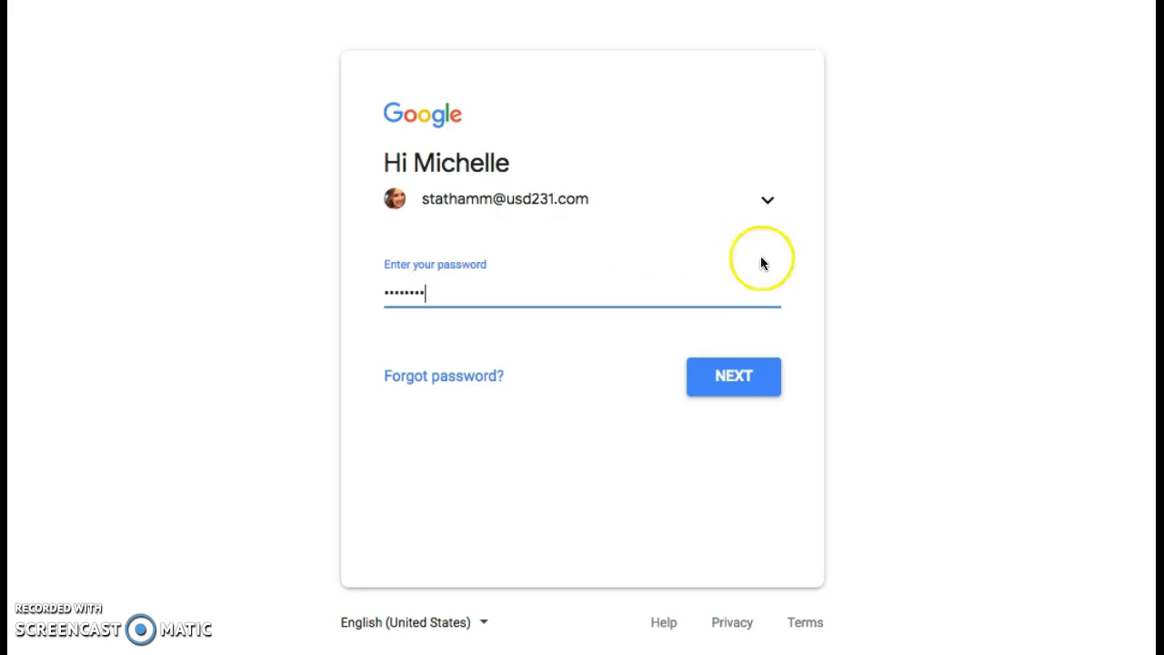
click(753, 384)
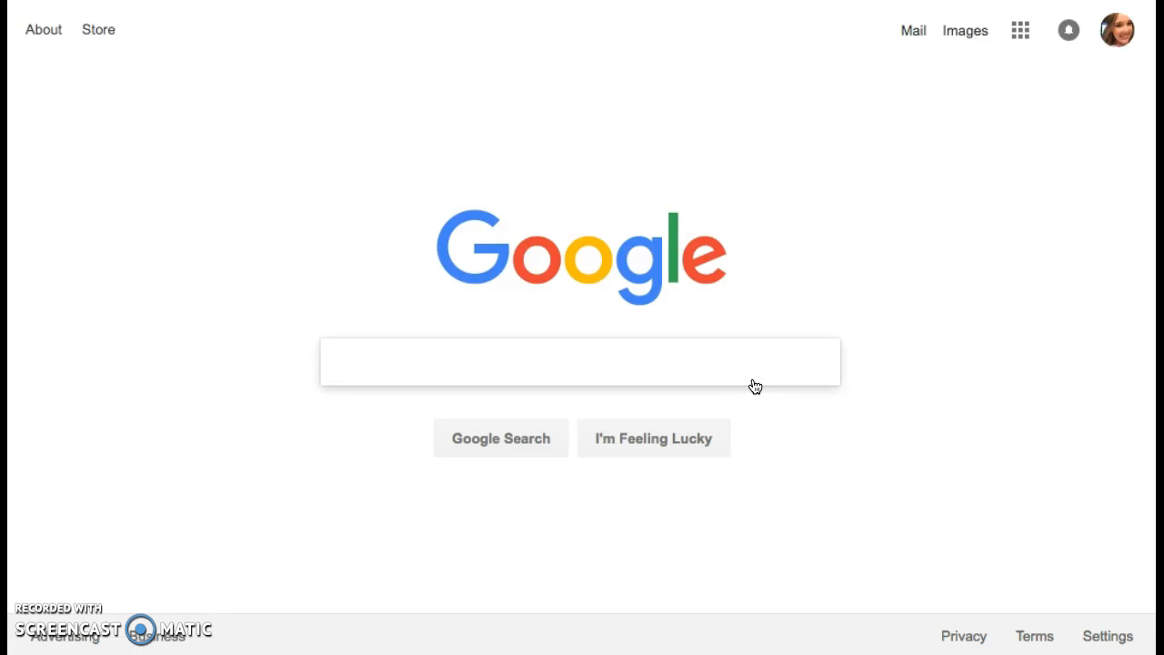
Check which account is signed in, then bring up the Google apps launcher.
click(1118, 30)
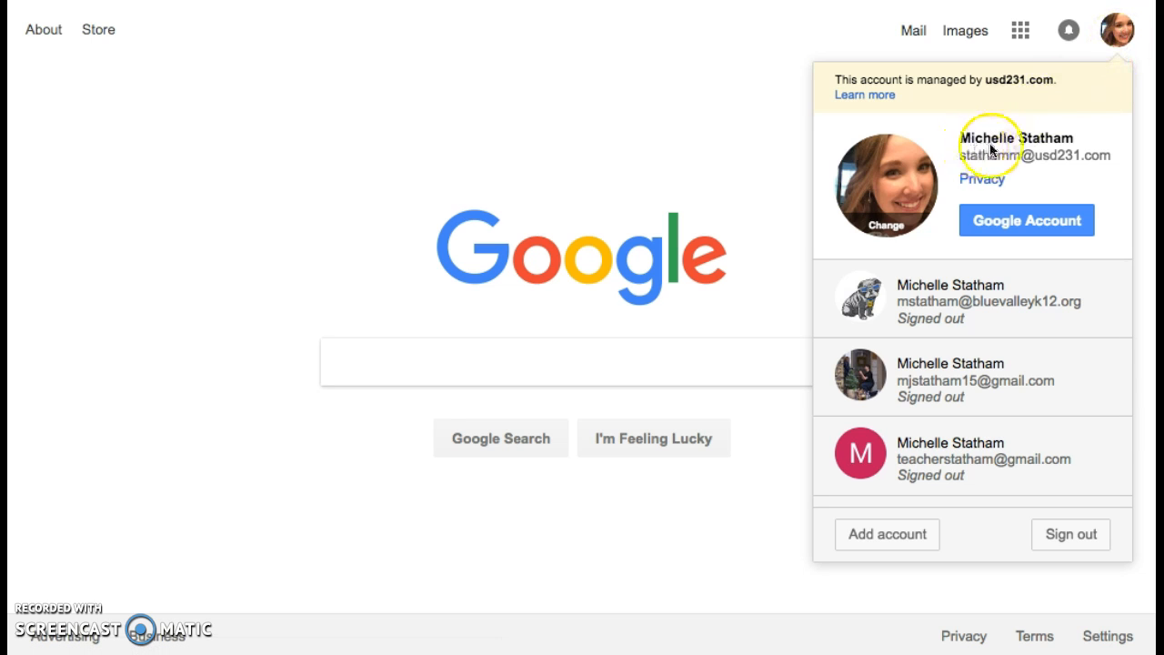
click(787, 98)
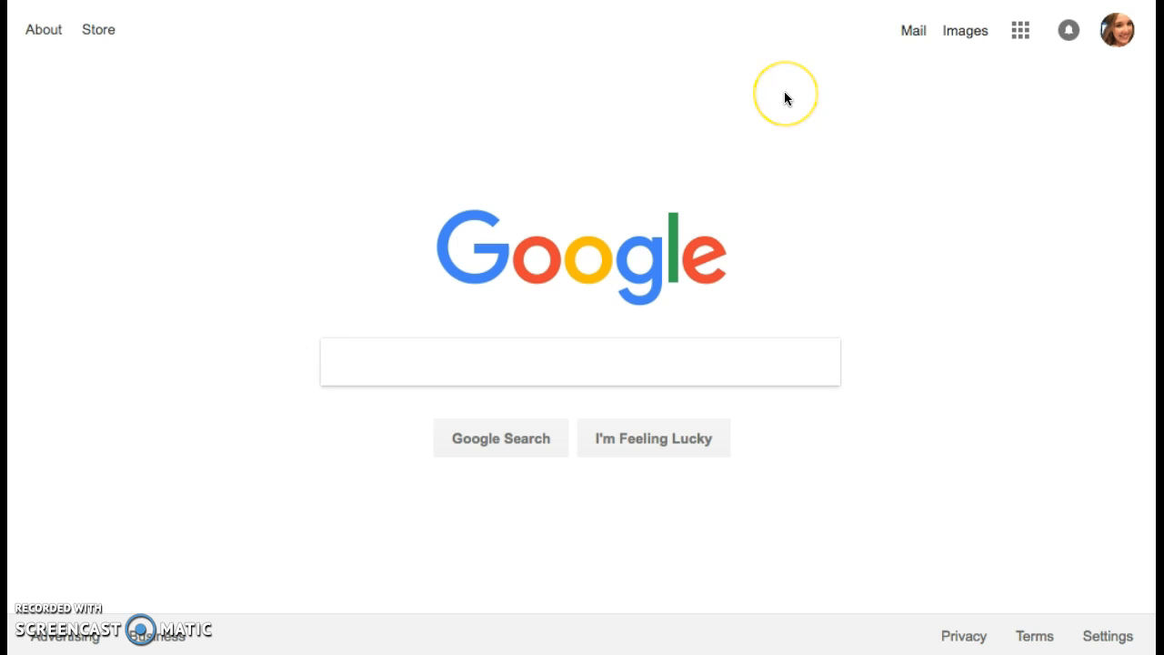
click(1020, 31)
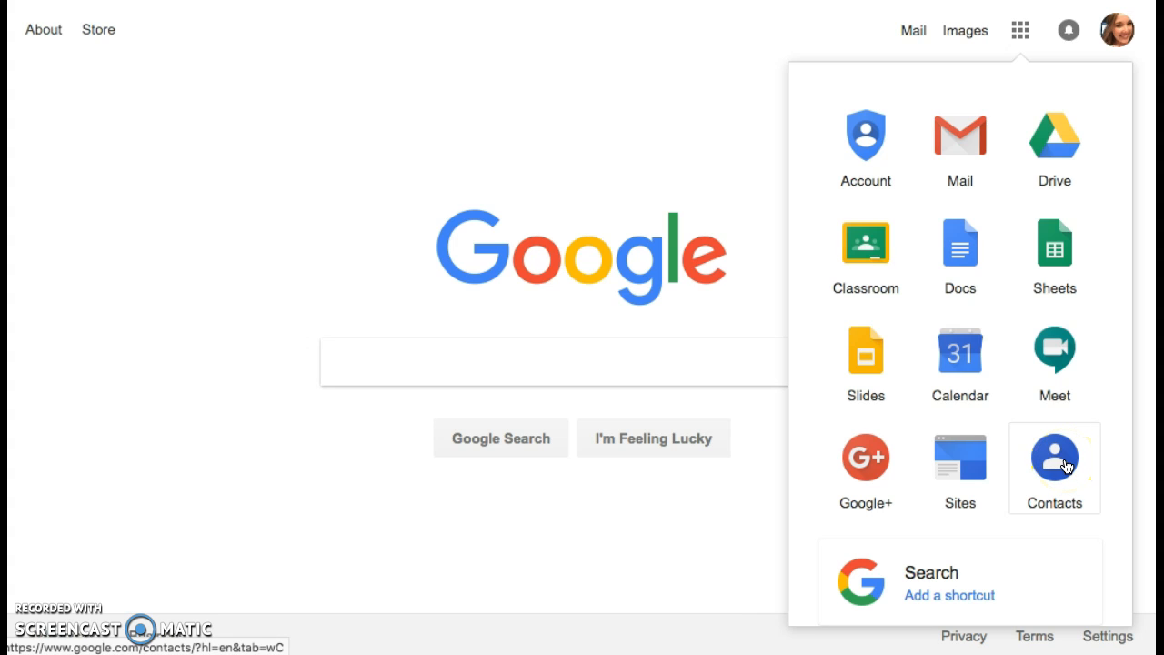
Launch Google Drive and create a new blank Google Docs document from New.
click(1074, 149)
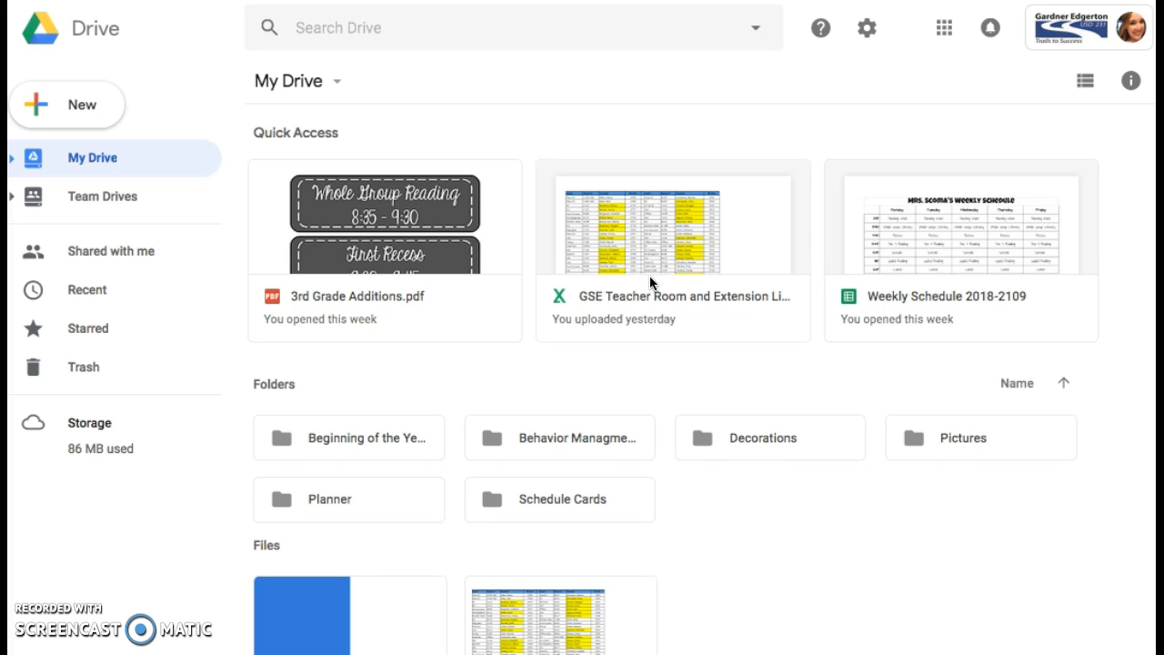
click(83, 119)
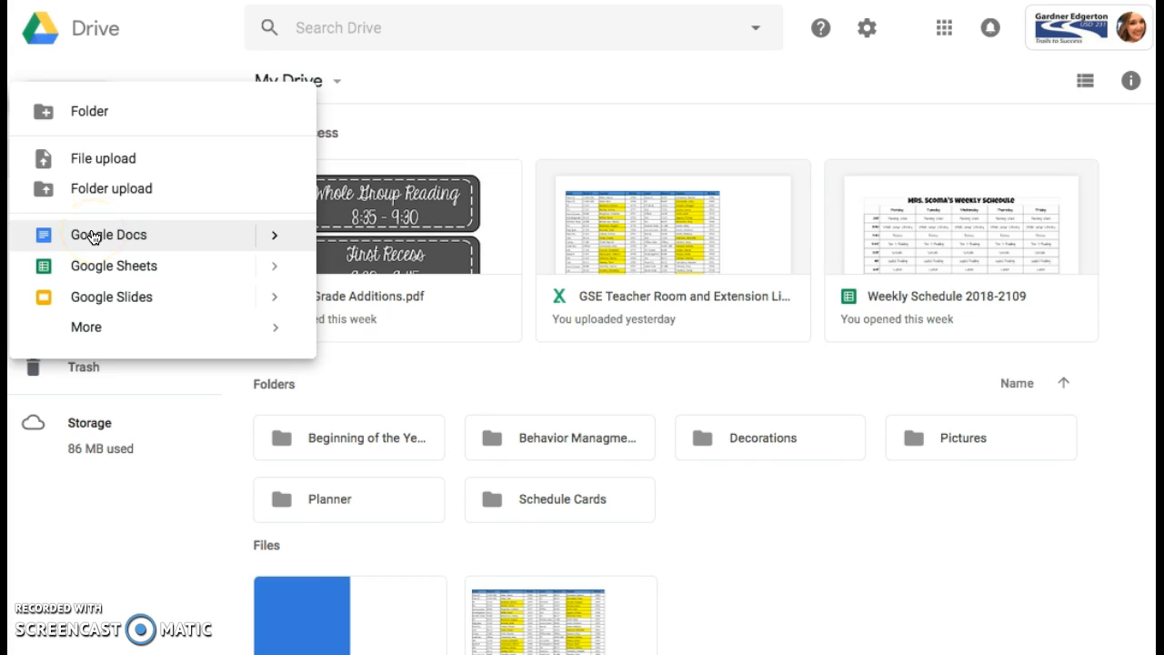
click(92, 236)
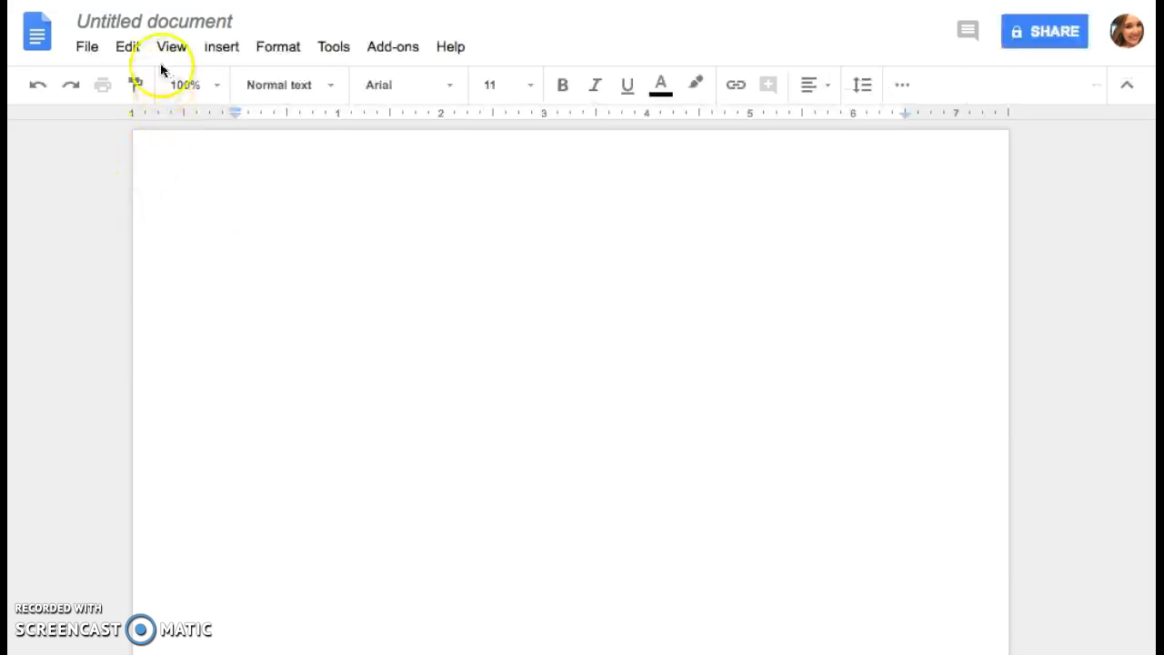
Rename the Untitled document to 'Sample Google Doc'.
click(156, 20)
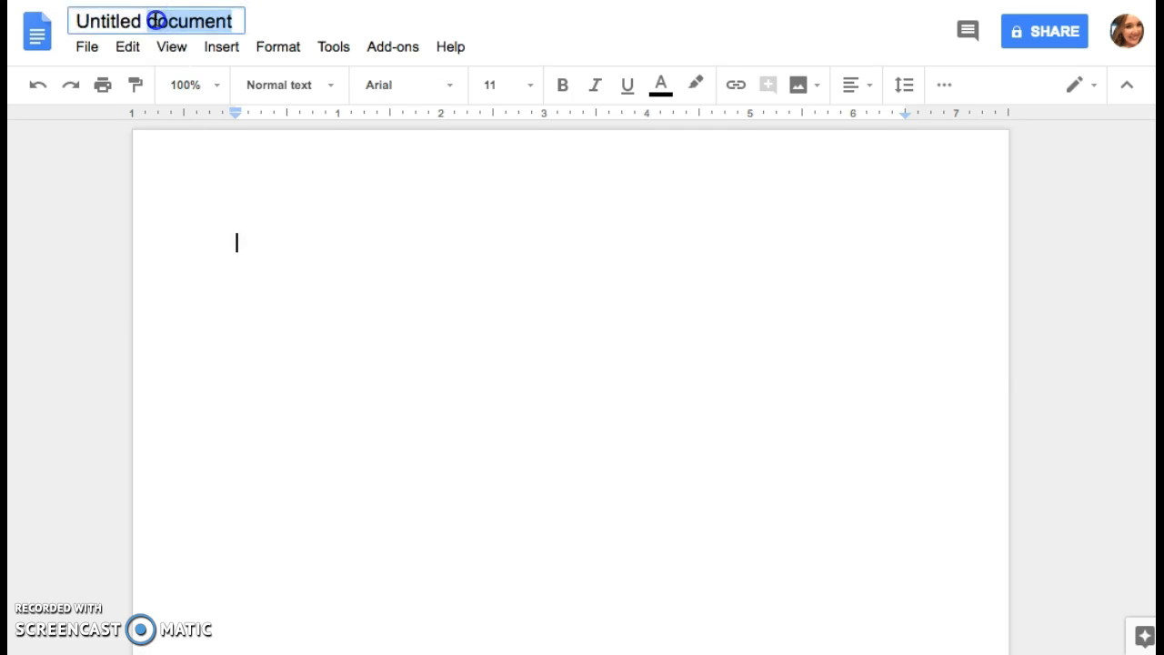
click(156, 20)
click(115, 20)
drag(115, 20, 62, 19)
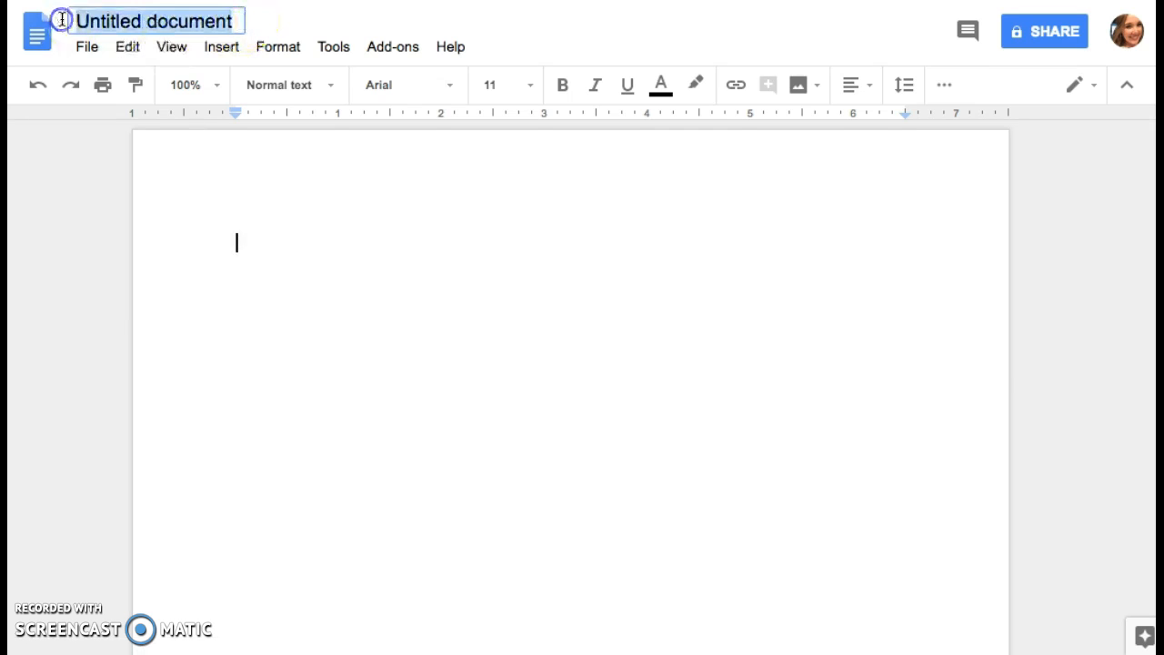
text(Sample)
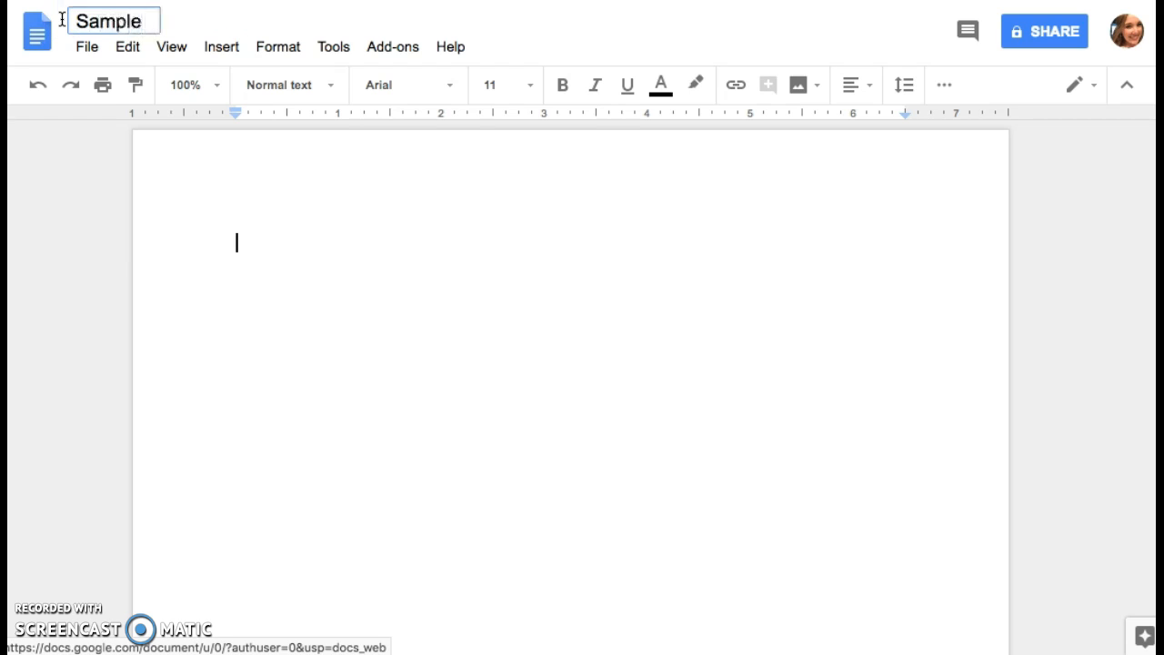
text( Google So)
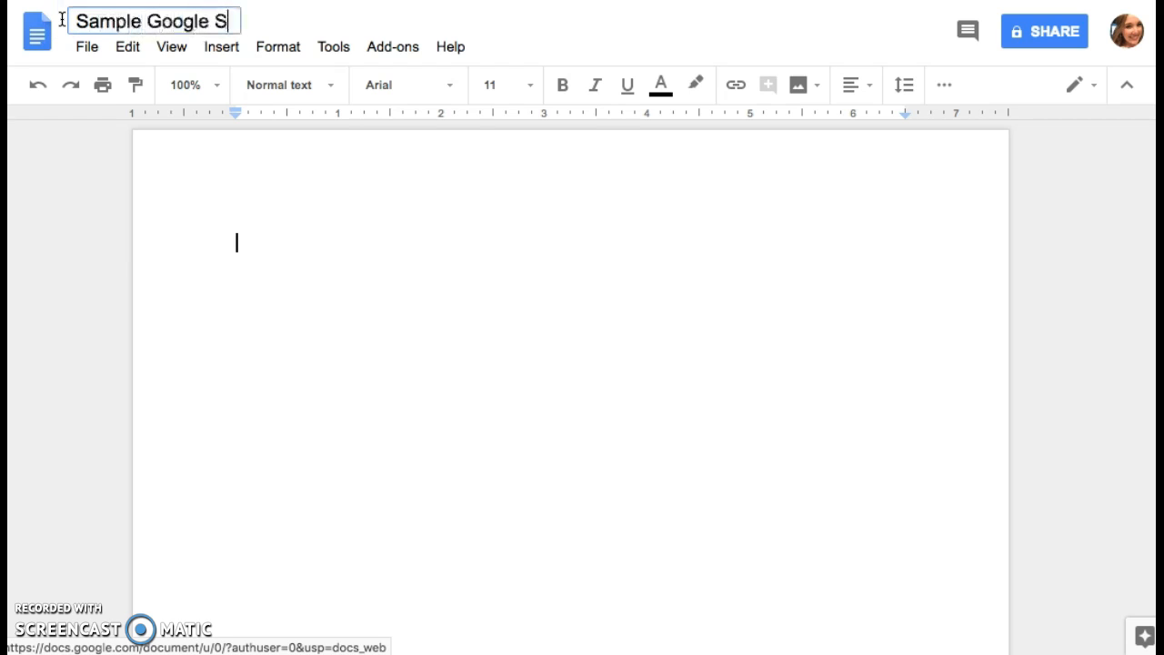
key(BackSpace)
key(BackSpace)
text(Doc)
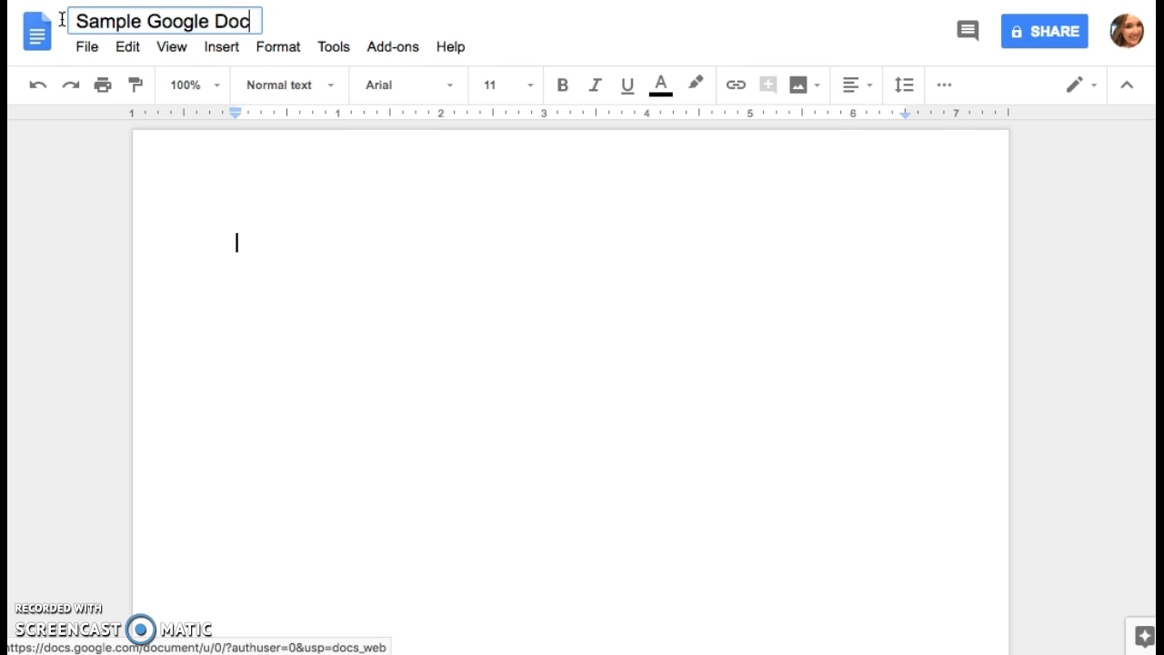
click(210, 181)
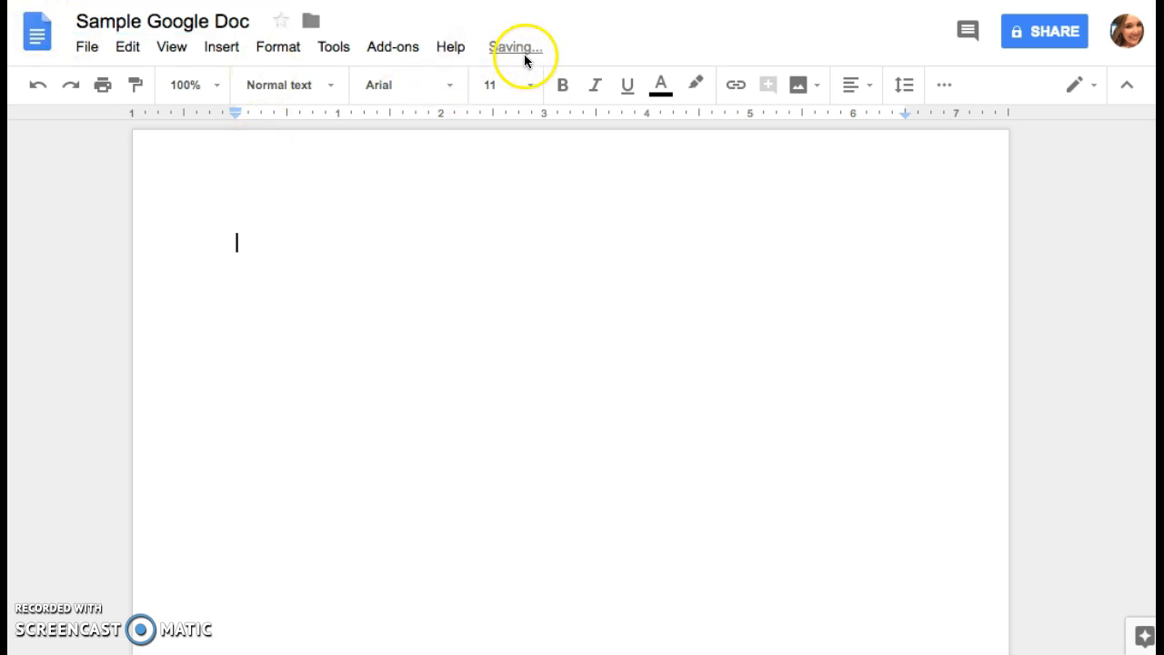
mouse_move(648, 47)
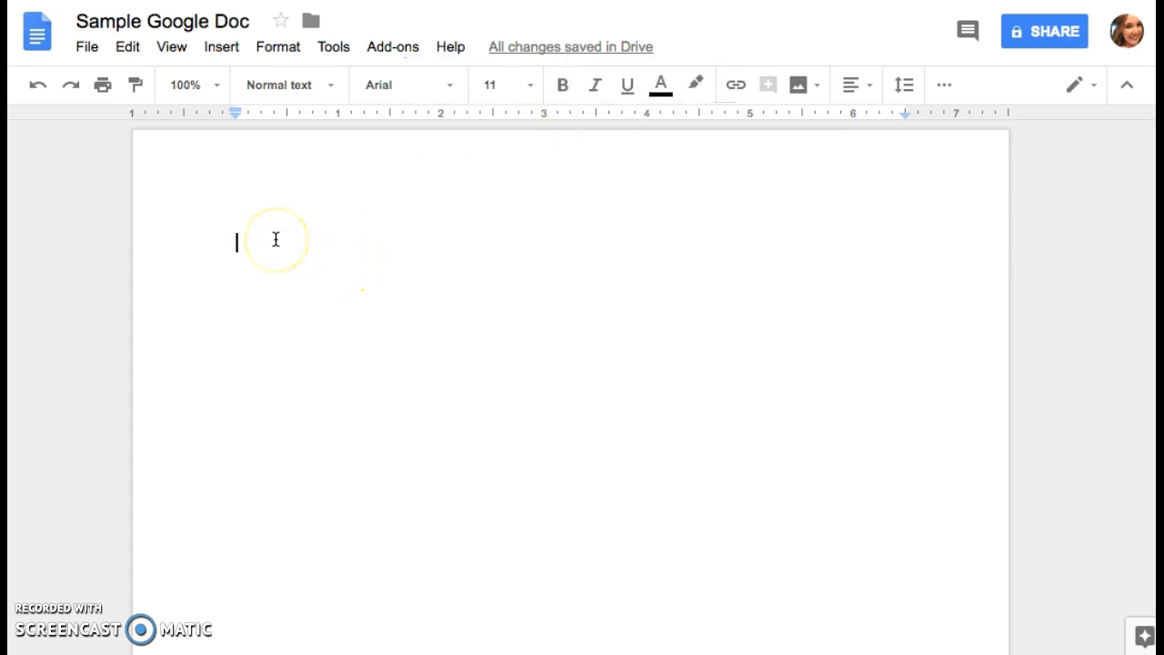
Set the text formatting to 14 pt Comic Sans MS in purple.
click(239, 243)
click(531, 84)
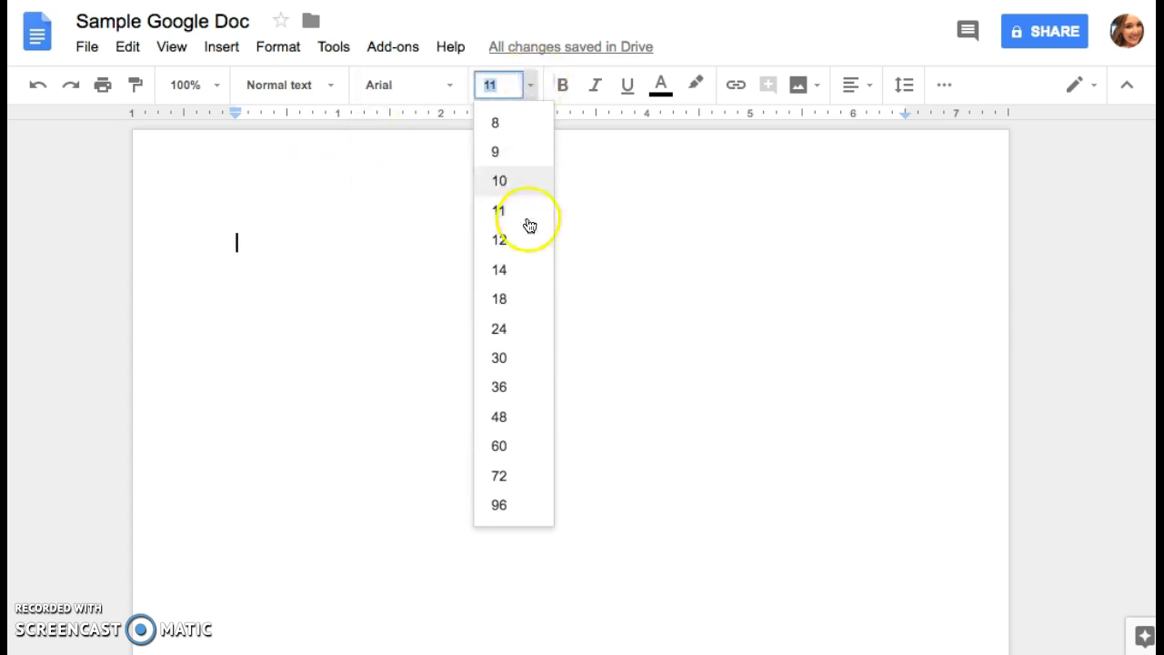
click(510, 264)
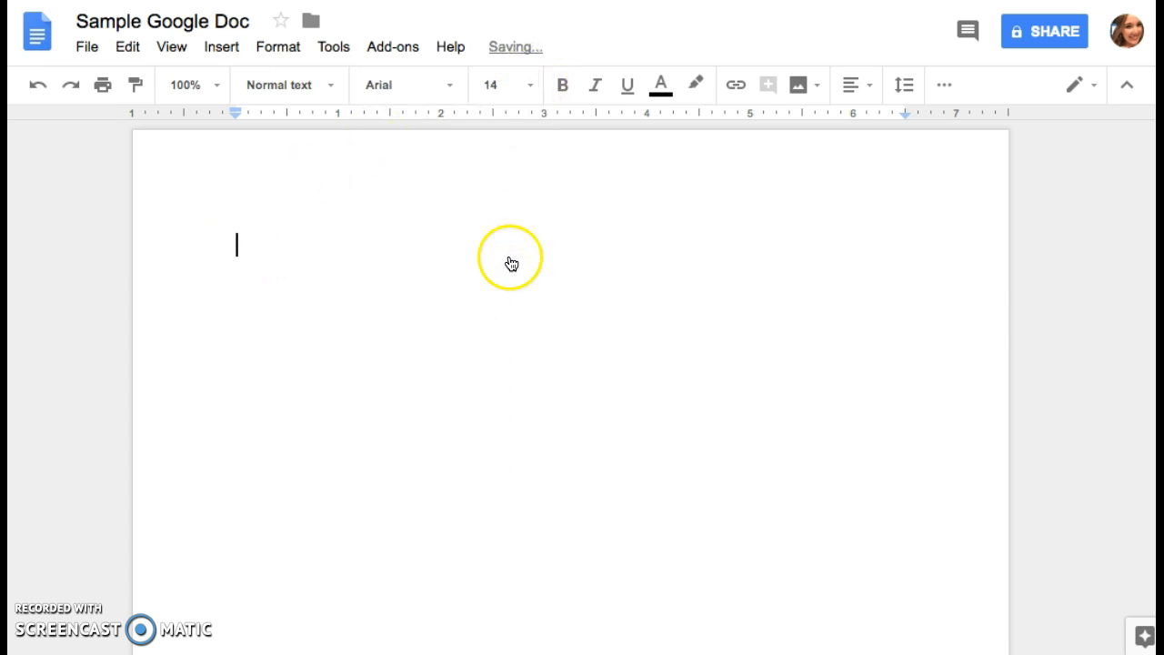
click(457, 94)
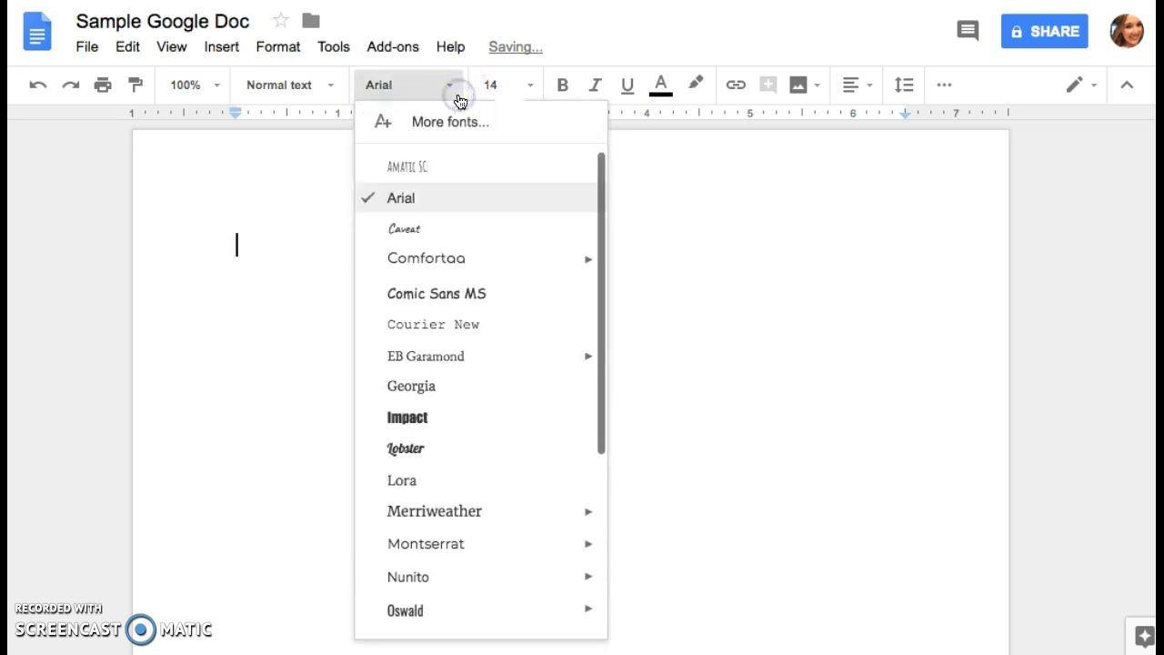
click(434, 294)
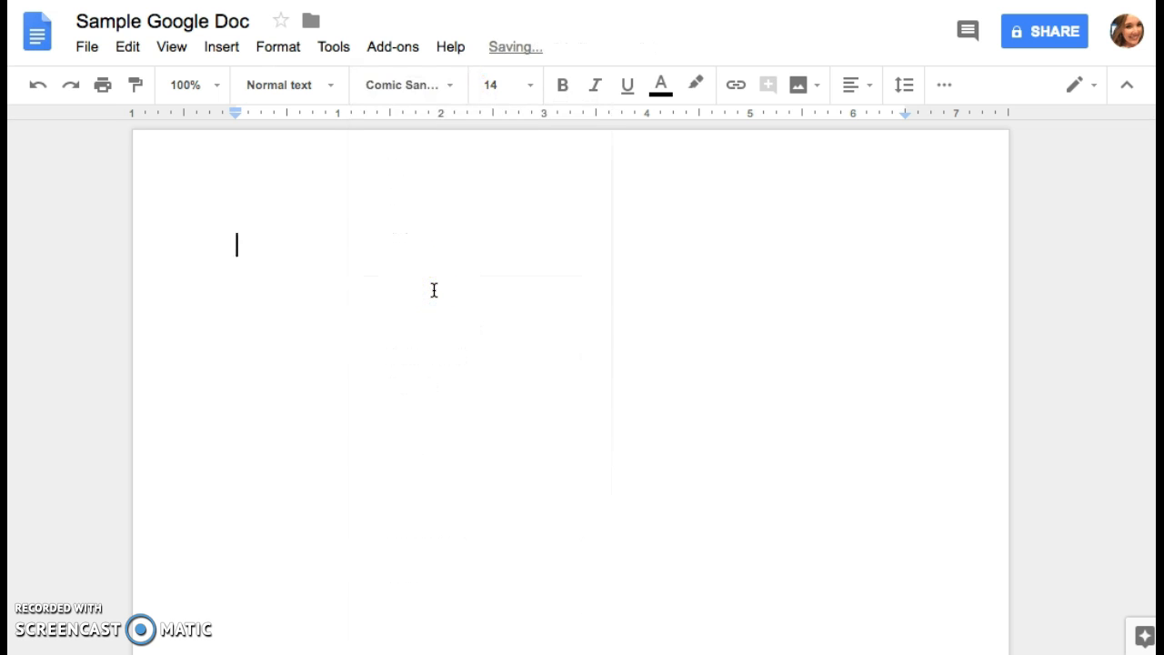
click(657, 85)
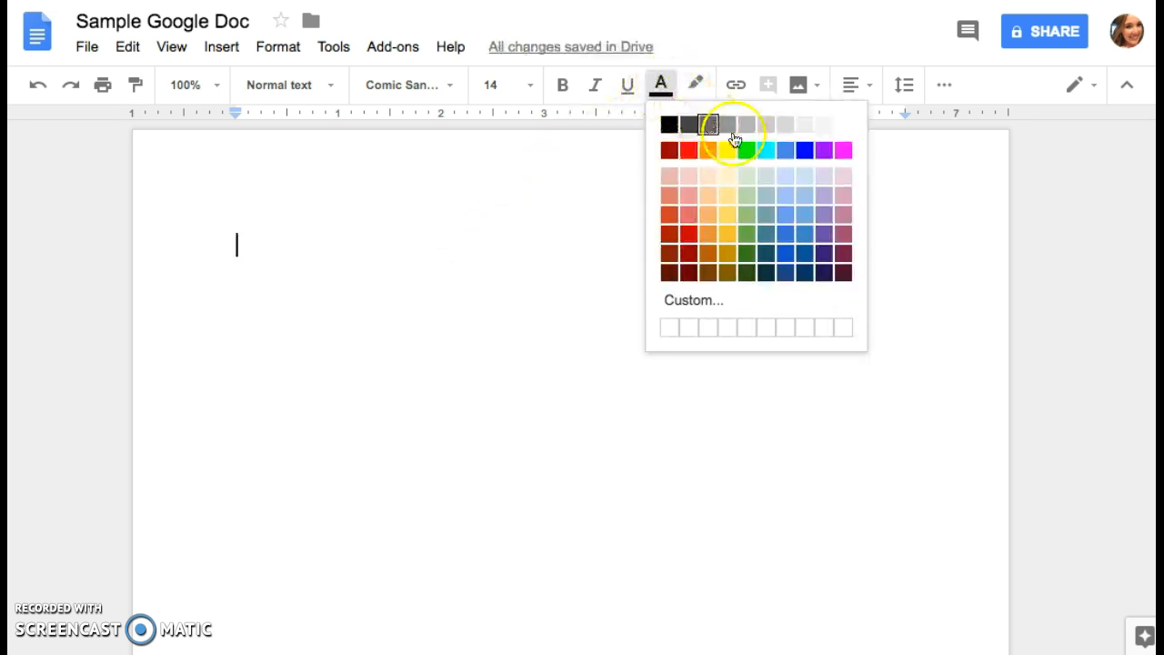
click(824, 150)
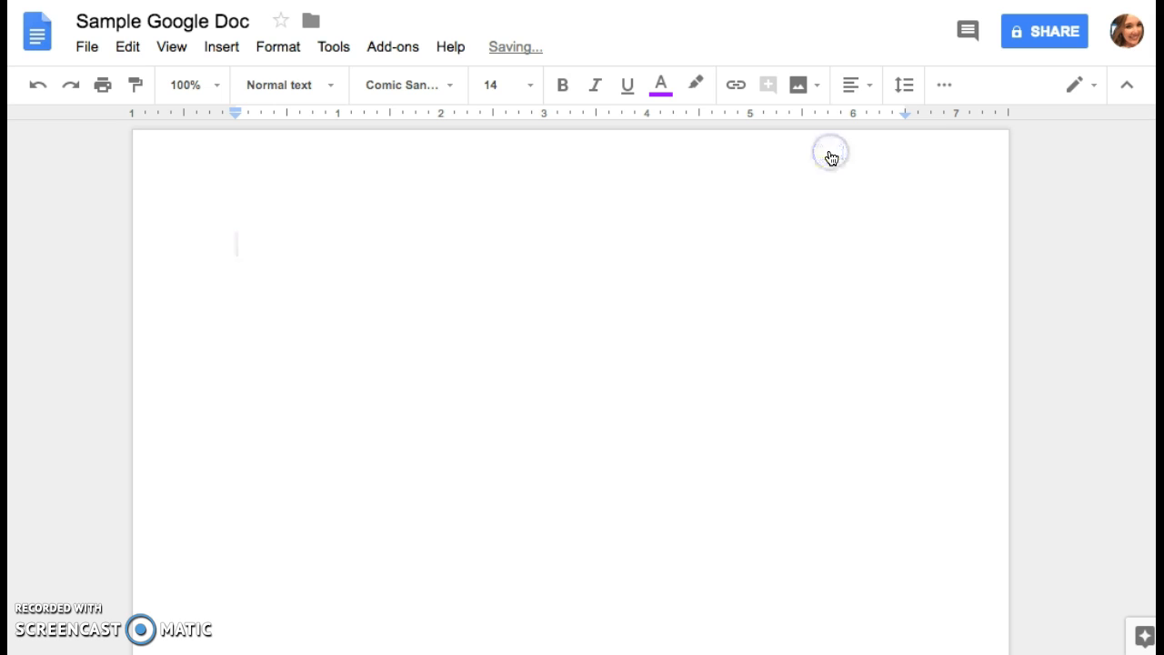
Type 'Hi Class, today we are learning about Google Docs!' on the page.
click(383, 224)
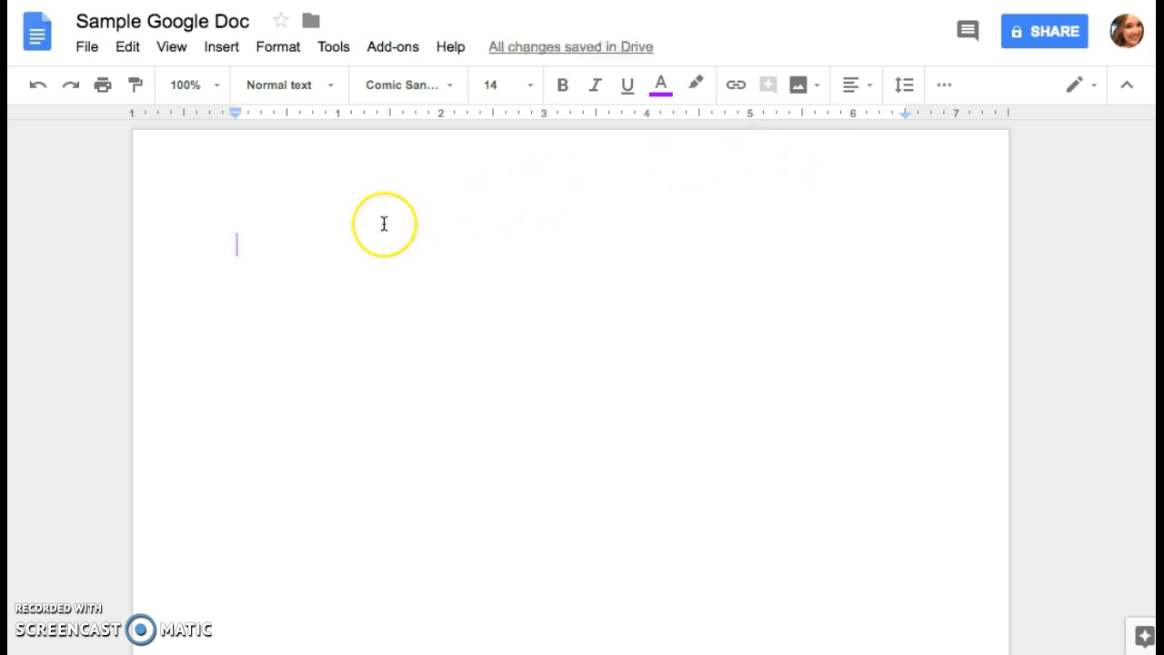
text(Hi )
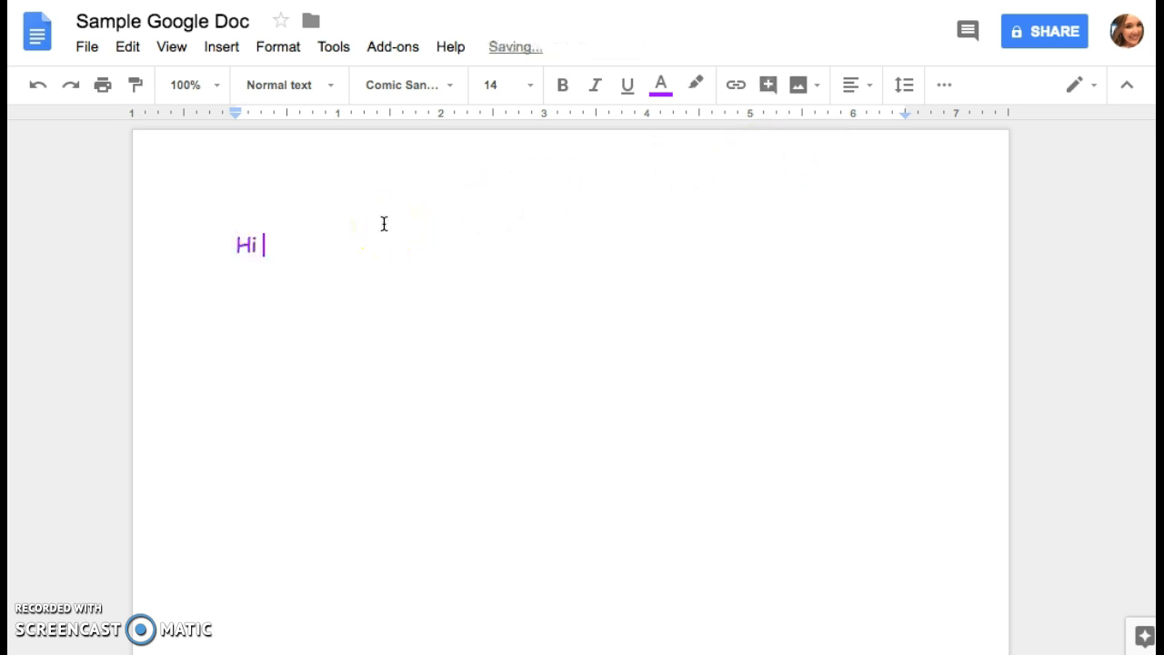
text(Class, today we ar)
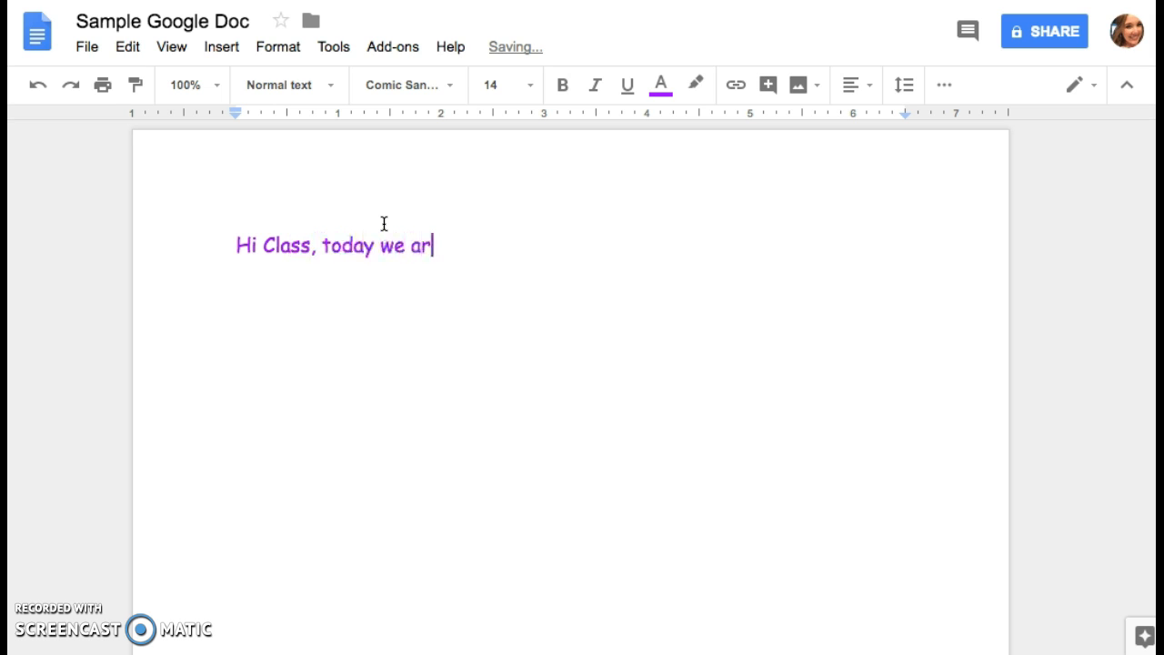
text(e learning abou)
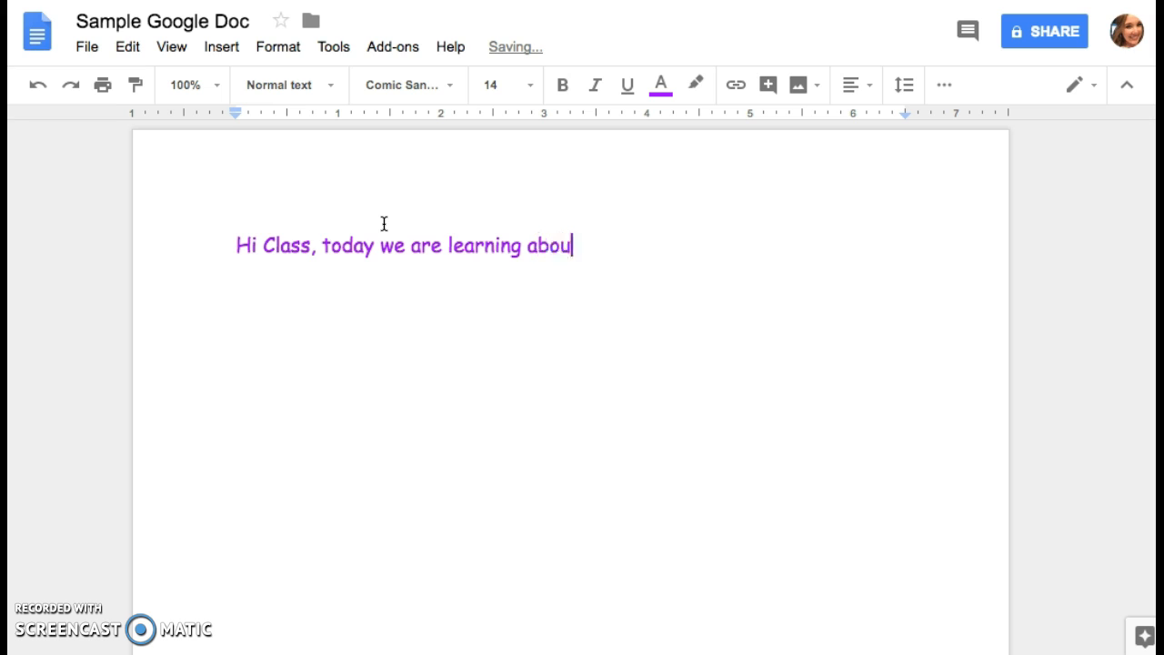
text(t Google Docs)
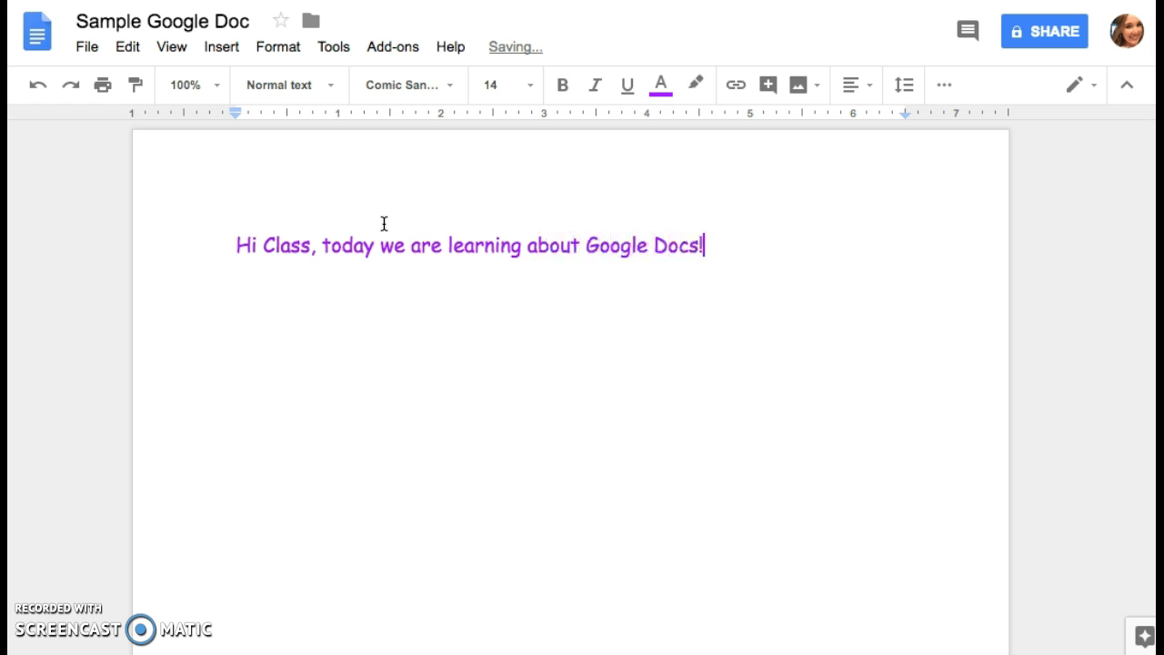
text(!)
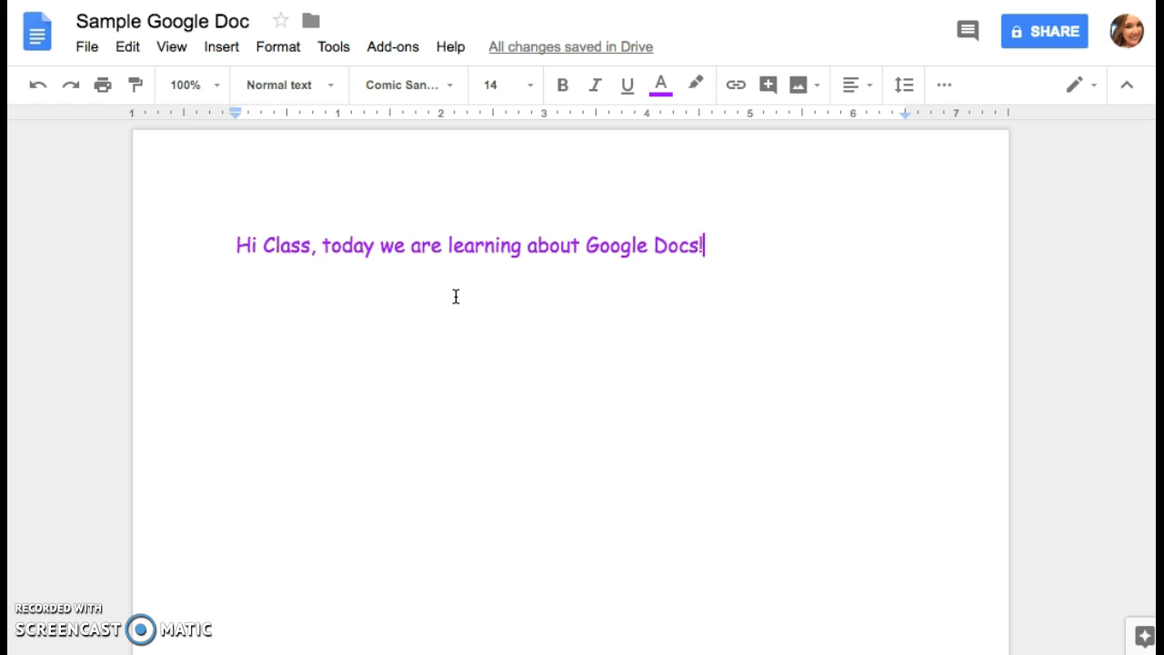
Share the document with the recipient's e-mail address, keeping Can edit access, and send it.
click(1033, 43)
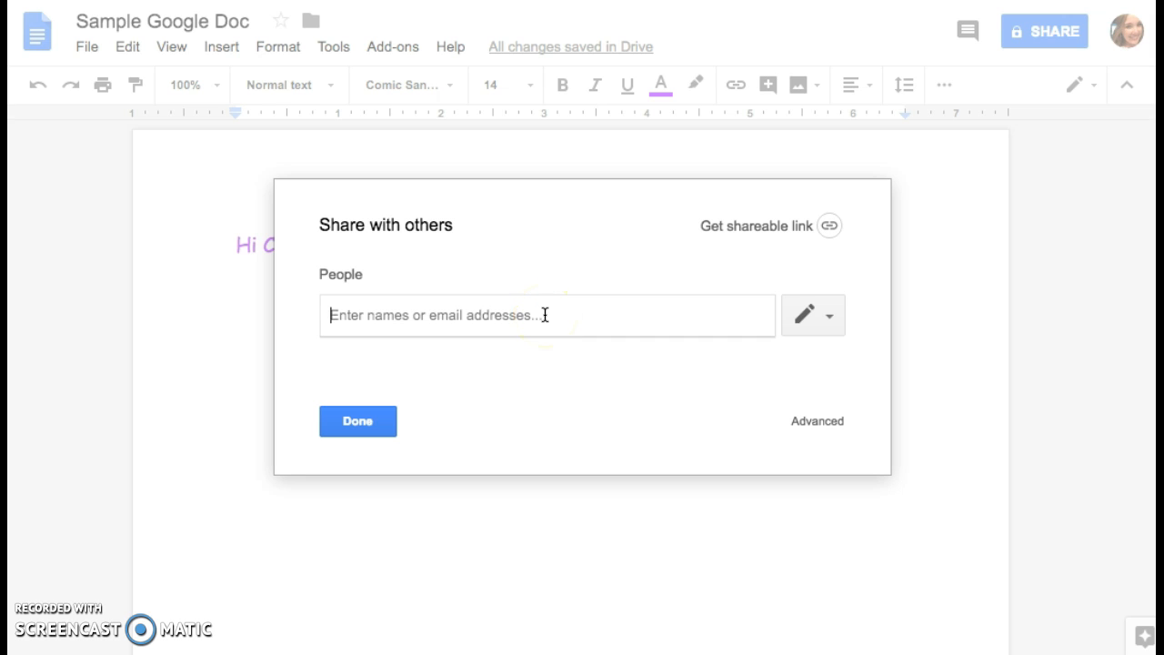
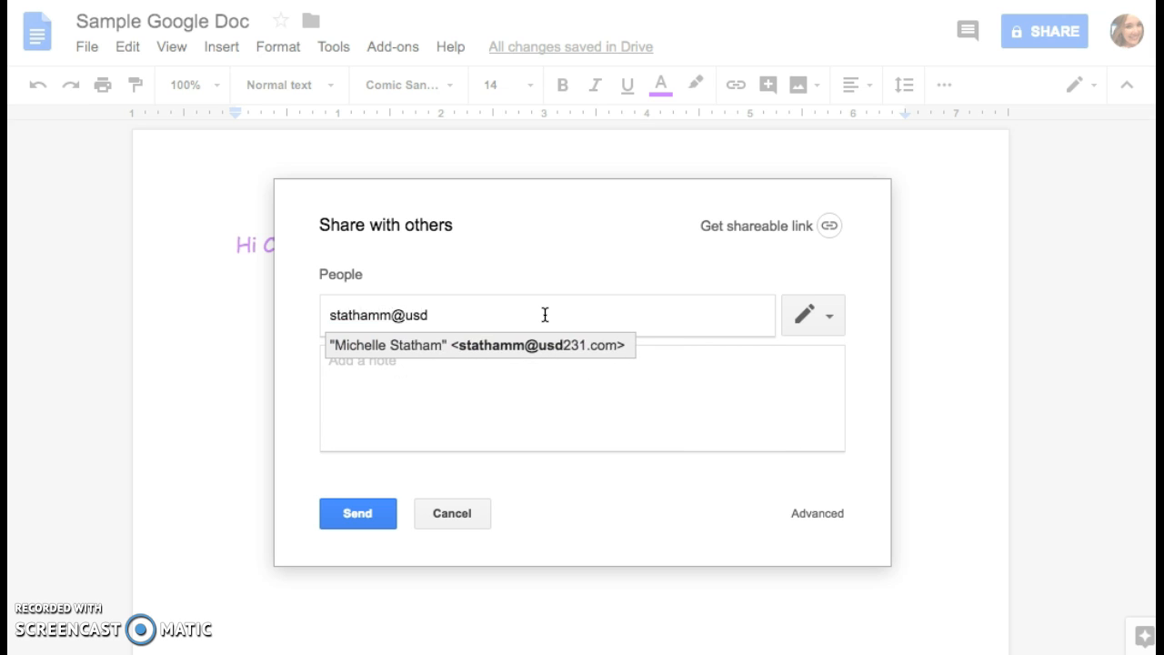
click(725, 334)
click(754, 410)
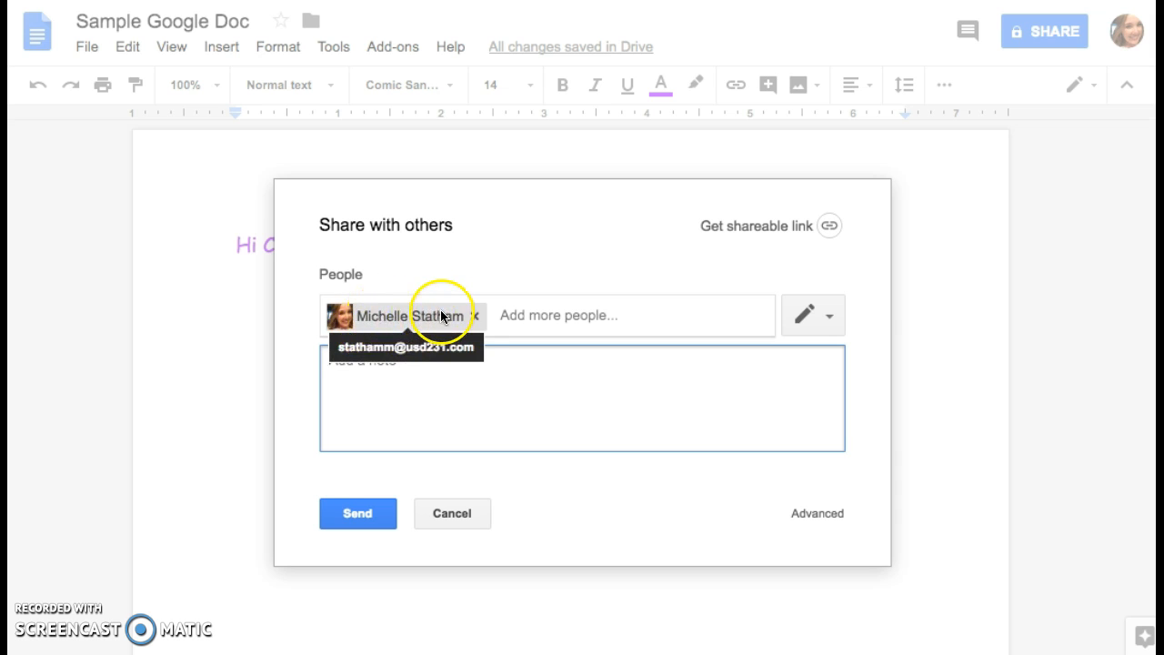
click(817, 315)
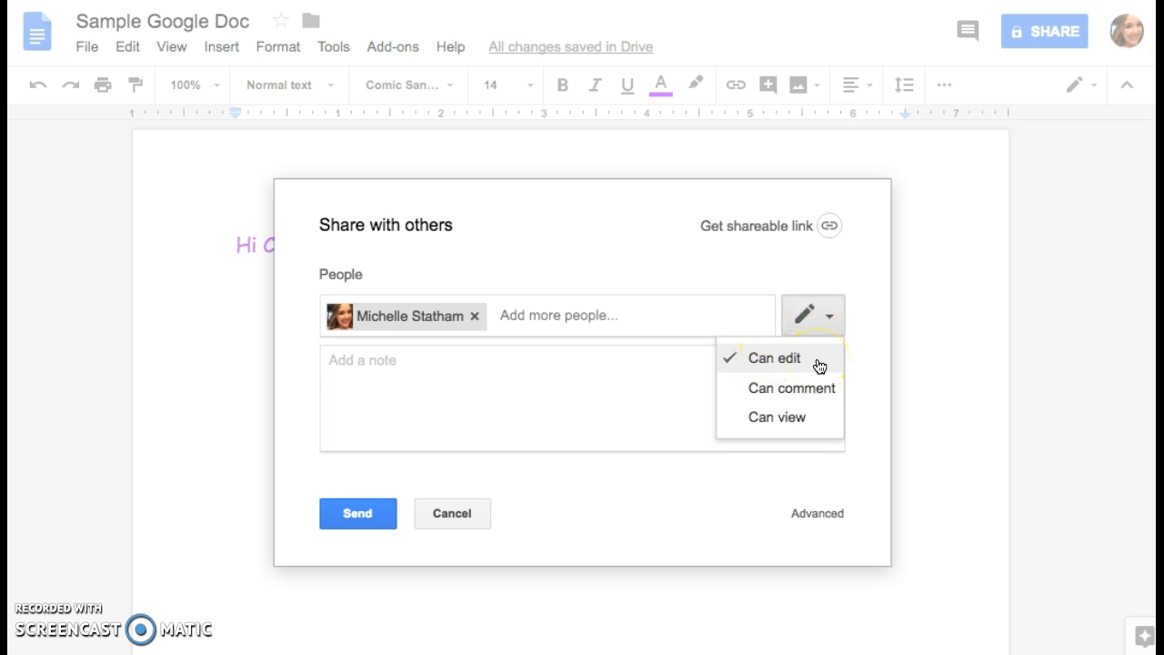
click(590, 426)
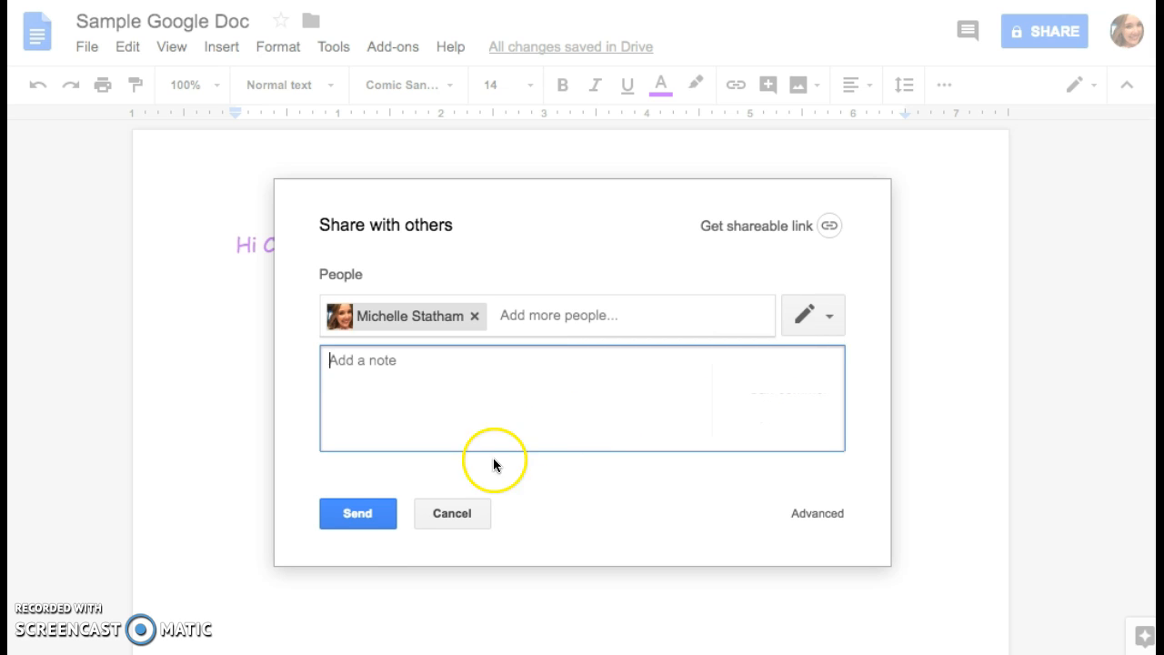
click(358, 519)
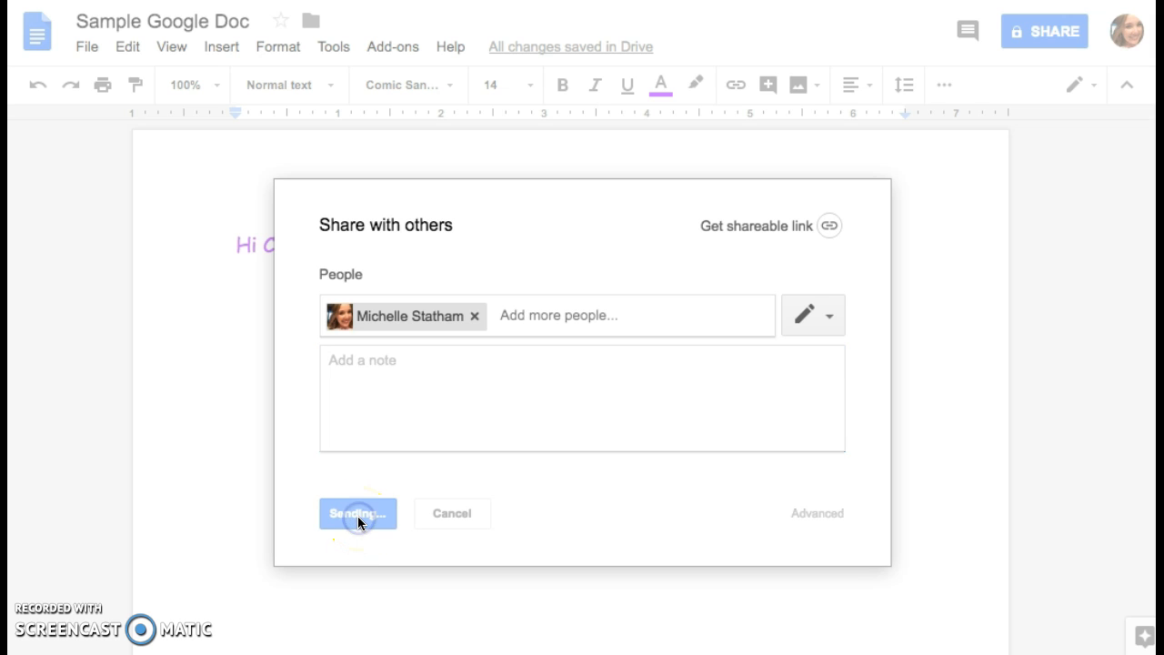